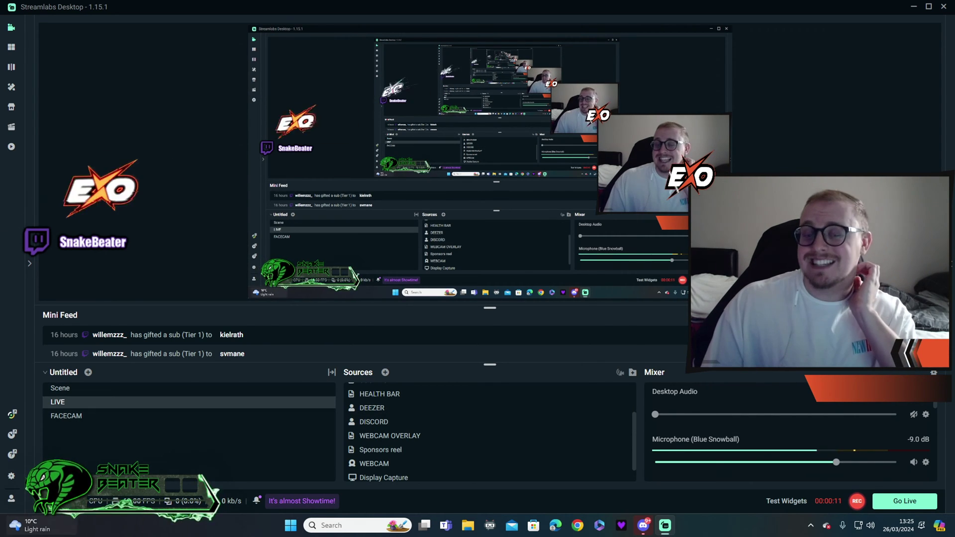
Step: Open the Settings window from the sidebar gear, landing on the General page
click(11, 476)
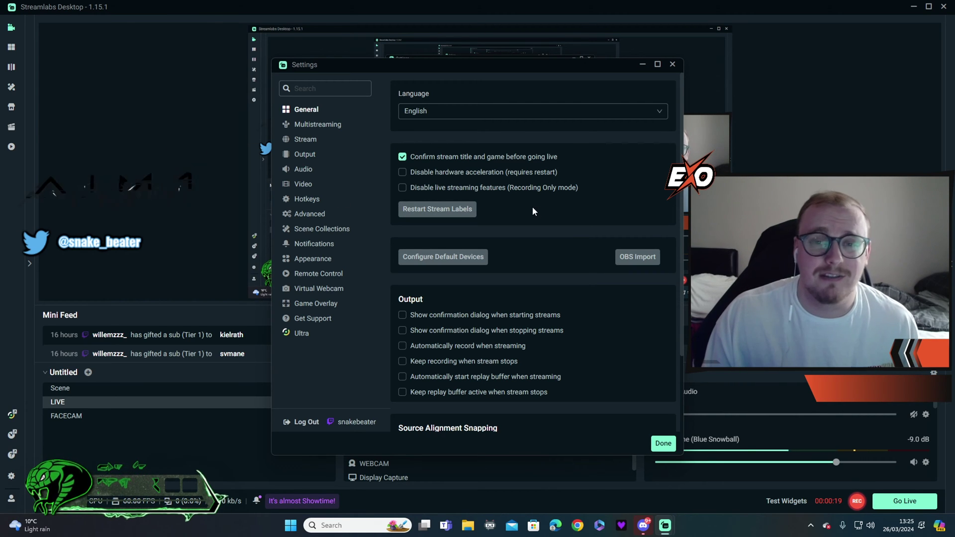
Step: Look over the General, Multistreaming and Stream pages, ending on Output's NVENC H.264, CBR 6000 settings
scroll(558, 212, down, 2)
scroll(559, 213, up, 2)
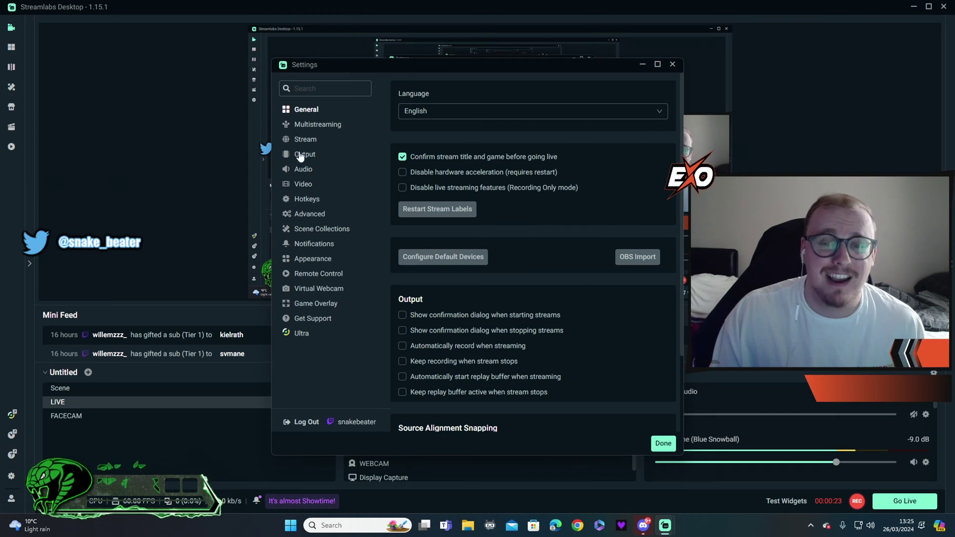
click(318, 124)
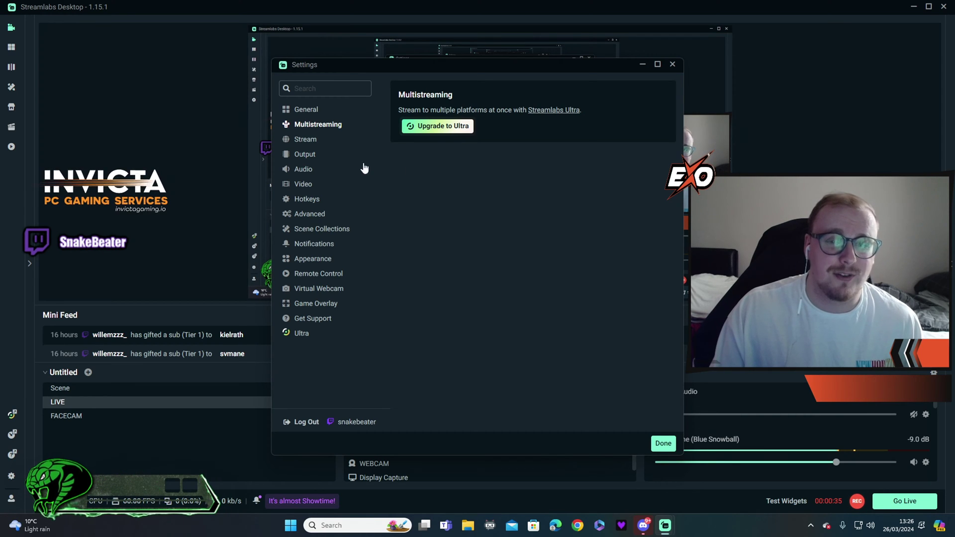
click(315, 144)
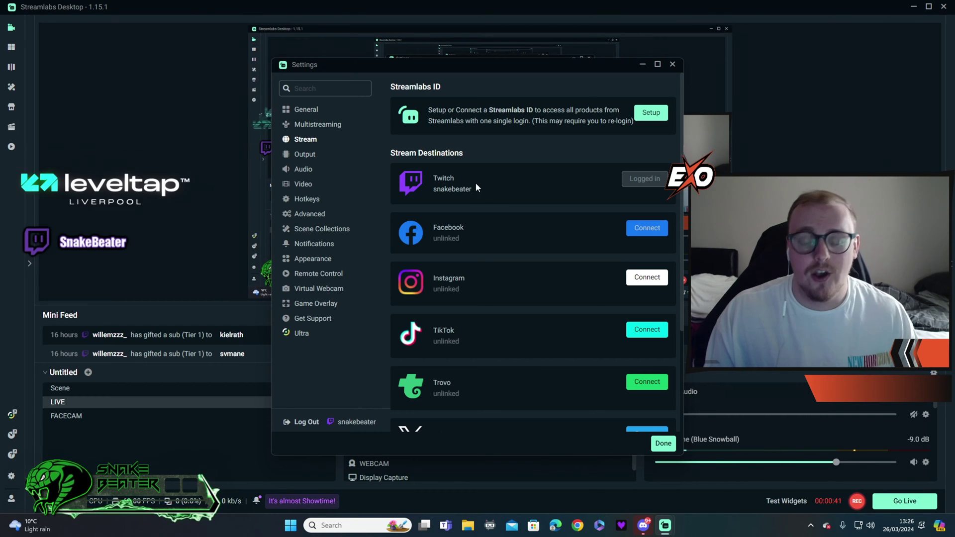
click(301, 155)
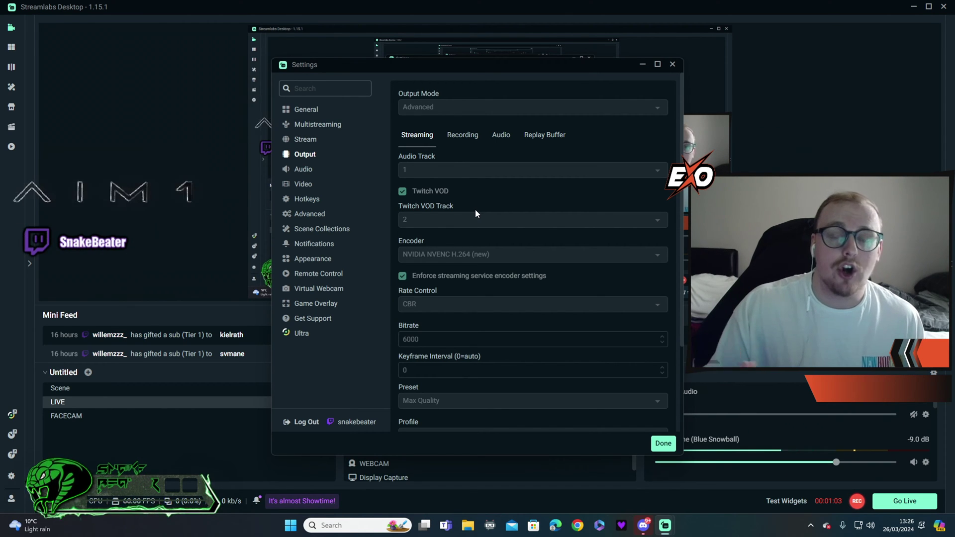
click(672, 65)
Step: Check the DEEZER source's track assignments in Advanced Audio Settings, then close the dialog
click(934, 372)
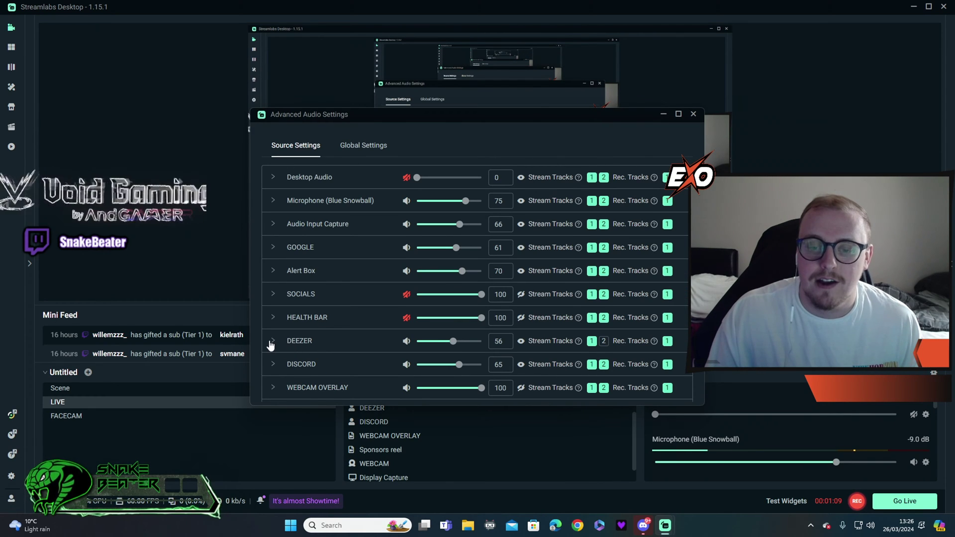
click(323, 343)
scroll(497, 323, down, 1)
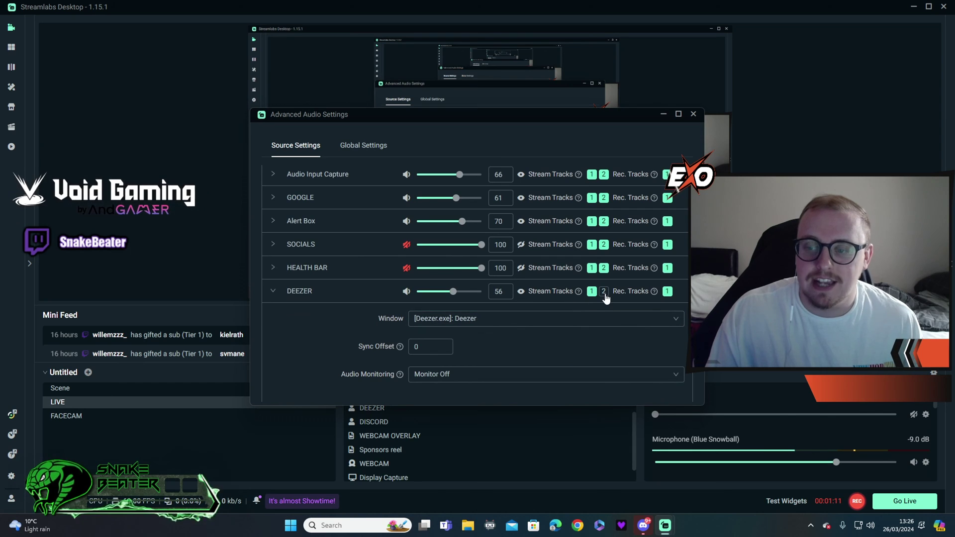
click(423, 299)
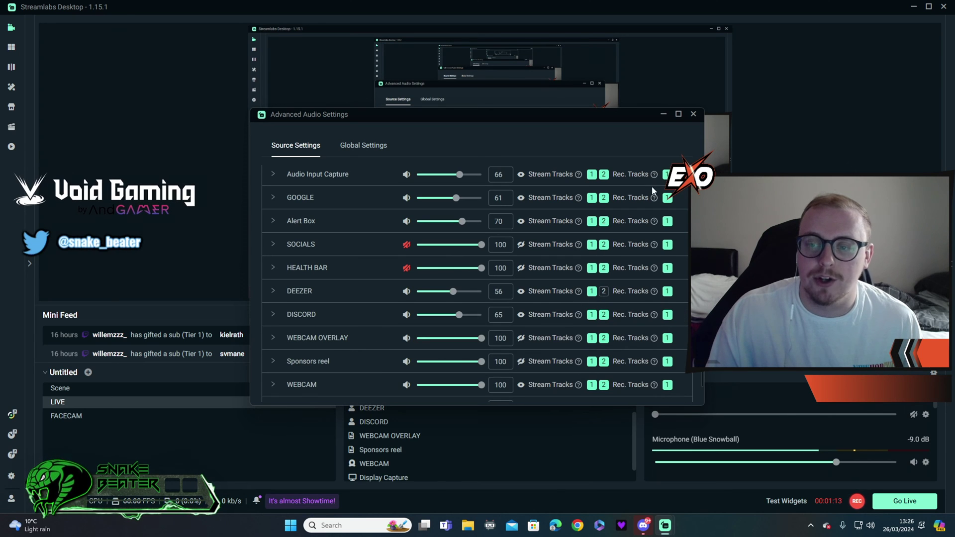
click(693, 114)
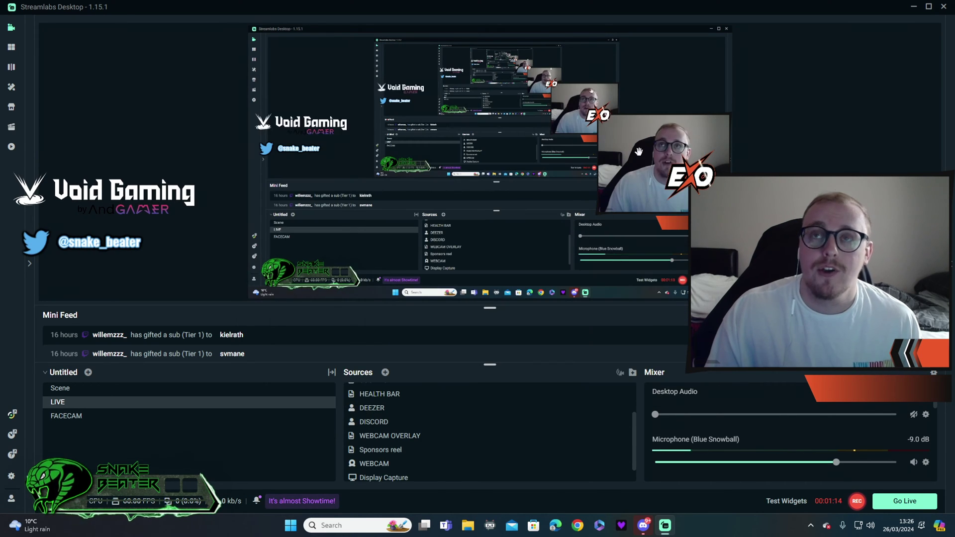
Step: Reopen Settings on the Output page and scroll the Streaming encoder options down to GPU and Max B-frames
click(12, 477)
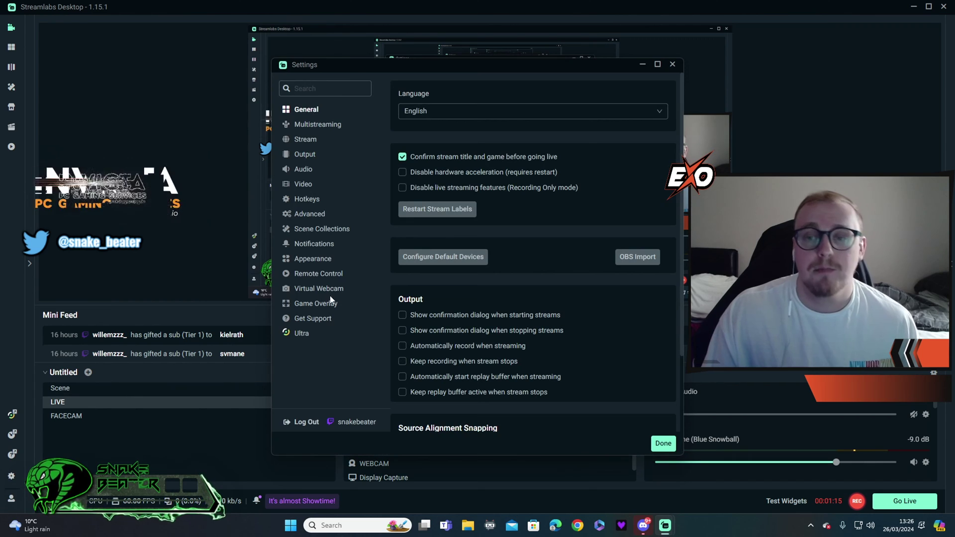
click(305, 155)
scroll(479, 195, down, 2)
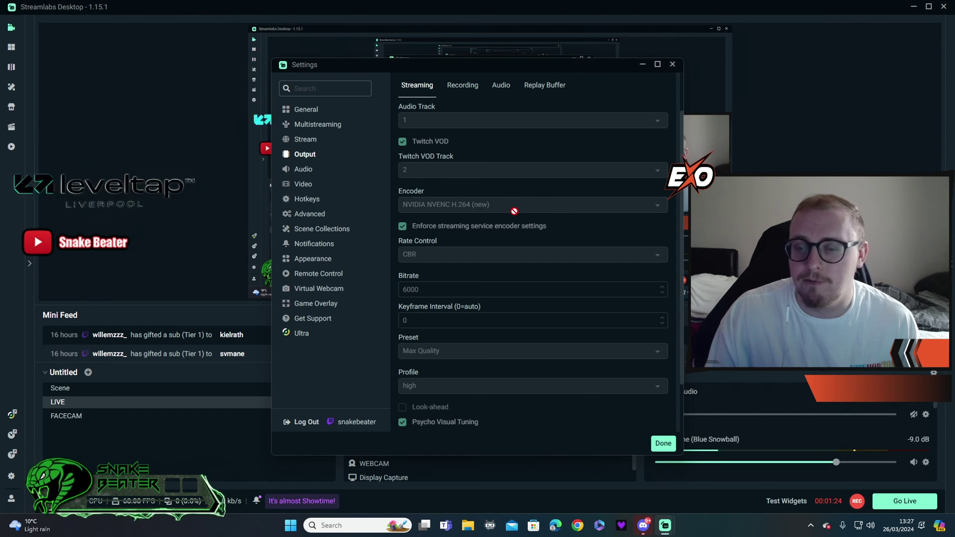
scroll(521, 216, down, 1)
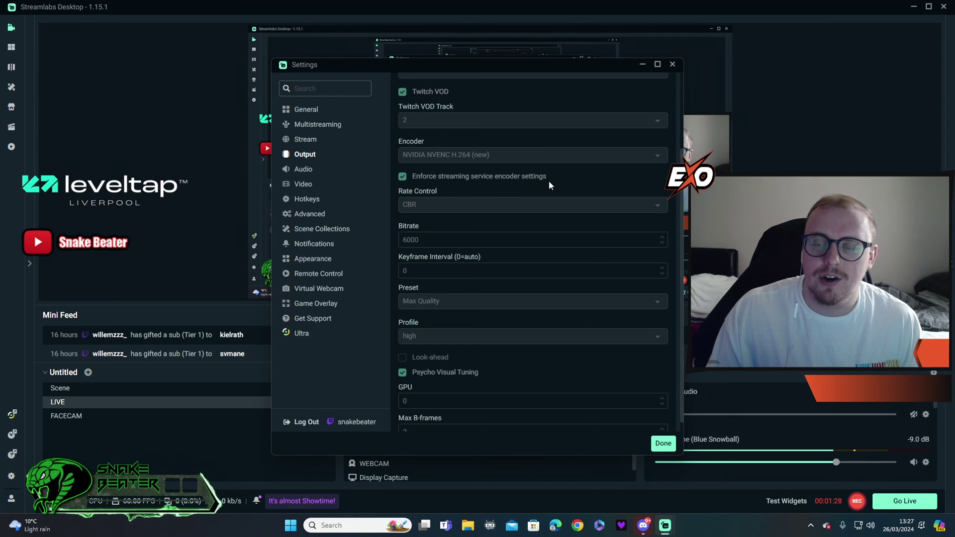
scroll(496, 195, down, 1)
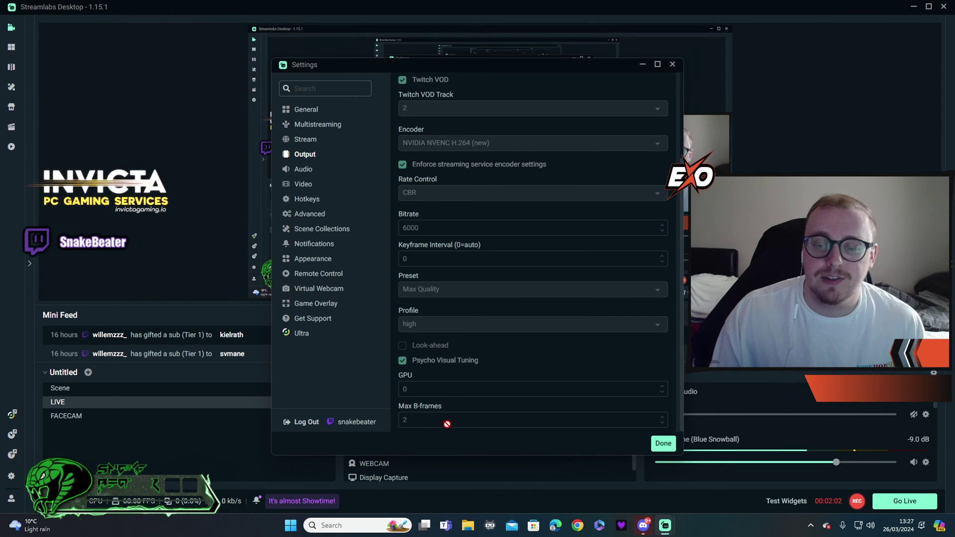
click(303, 169)
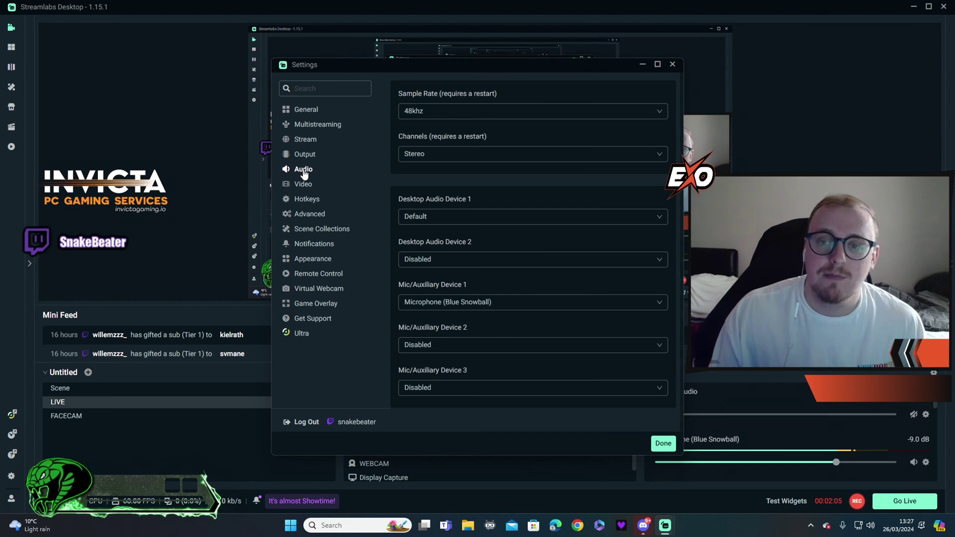
Step: Keep the 48khz sample rate and Microphone (Blue Snowball) as Mic/Auxiliary Device 1
click(518, 114)
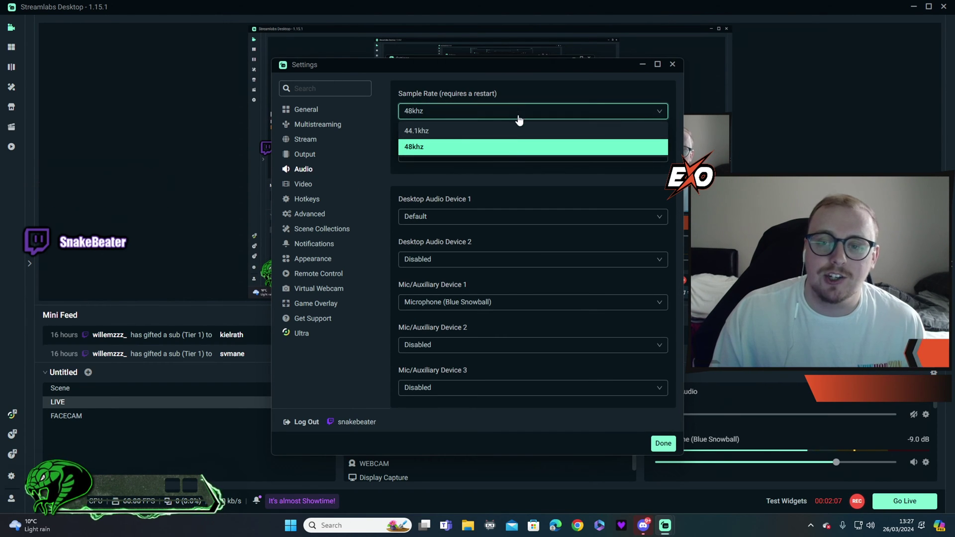
click(476, 149)
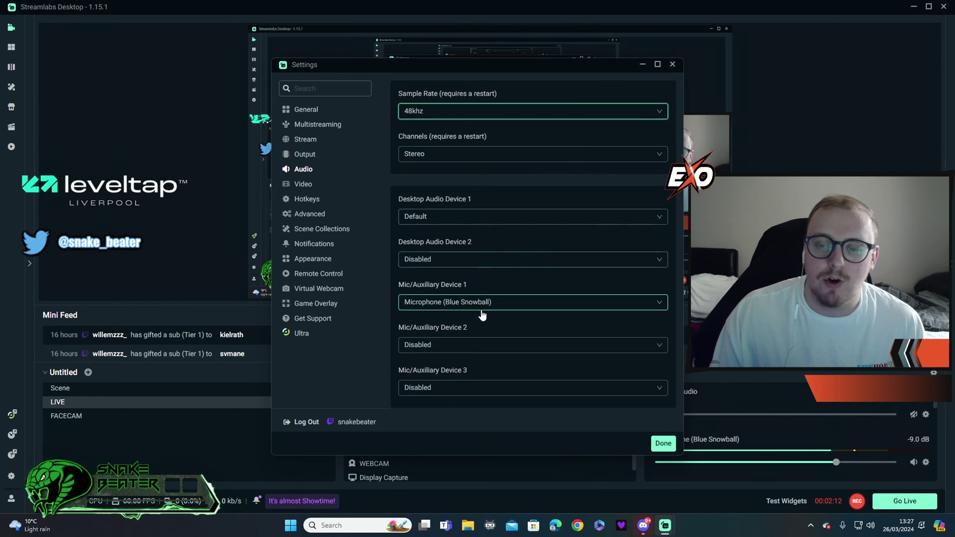
click(511, 301)
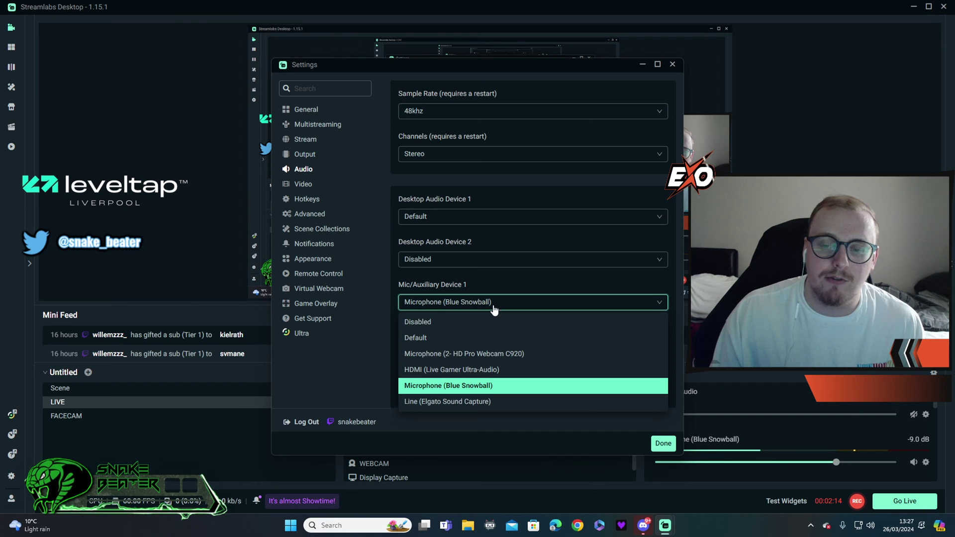
click(494, 389)
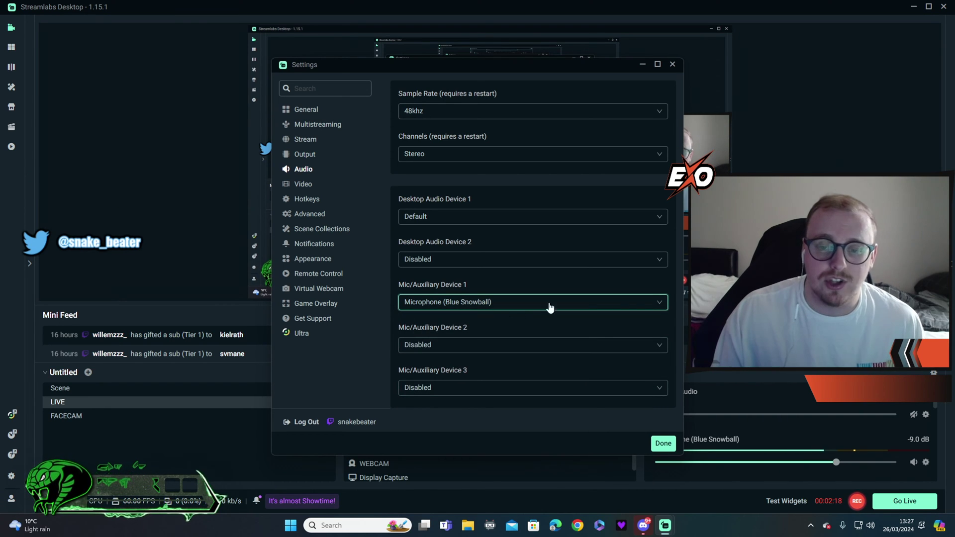
click(305, 185)
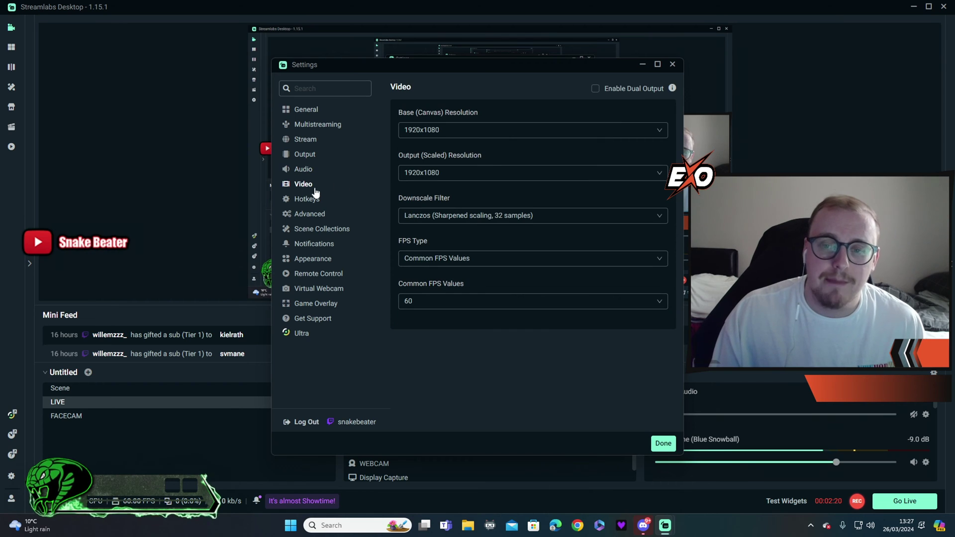
Step: Keep the 1920x1080 canvas, the Lanczos downscale filter, and Common FPS Values at 60
click(514, 134)
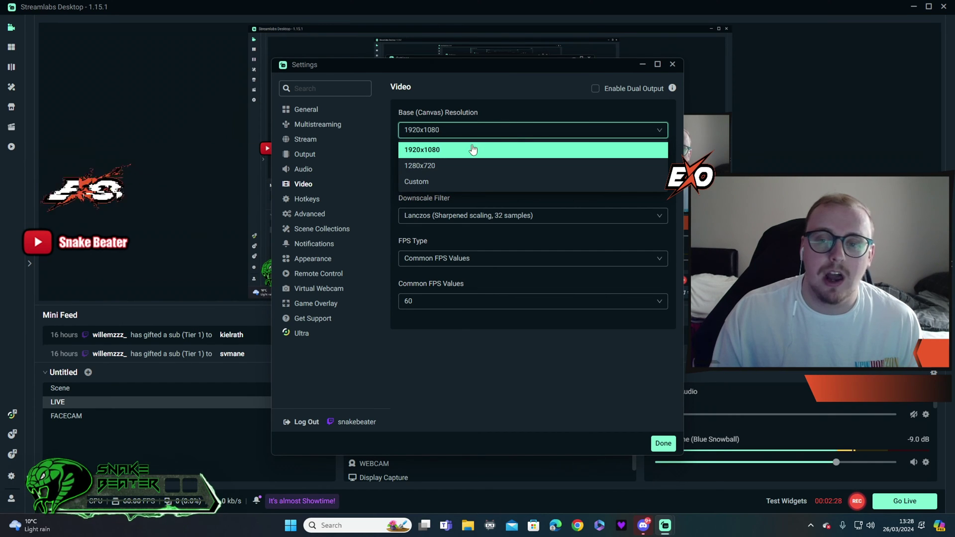
click(499, 106)
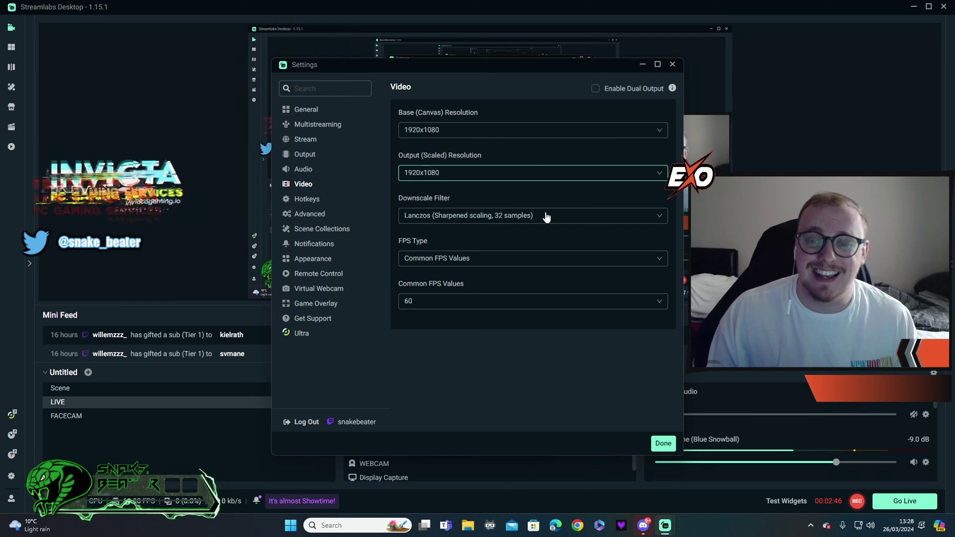
click(572, 221)
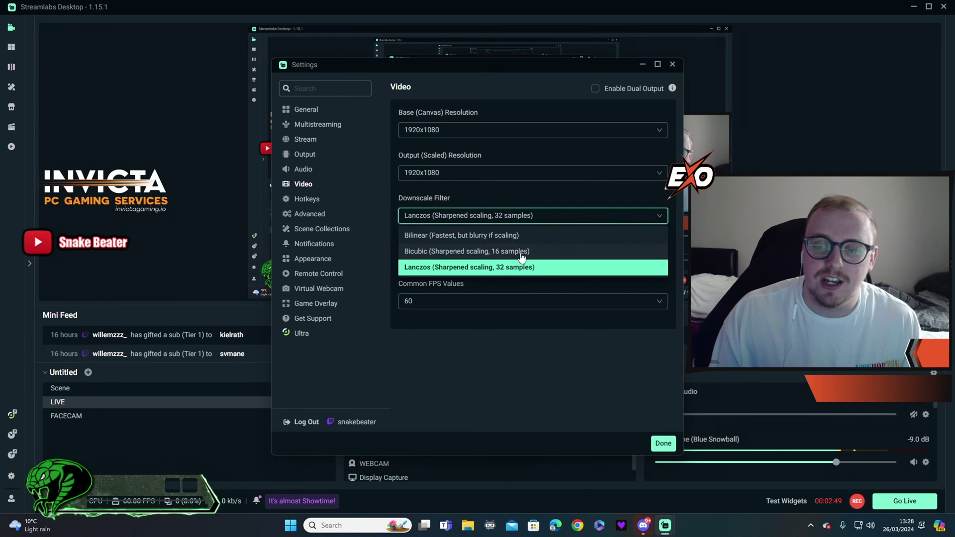
click(524, 269)
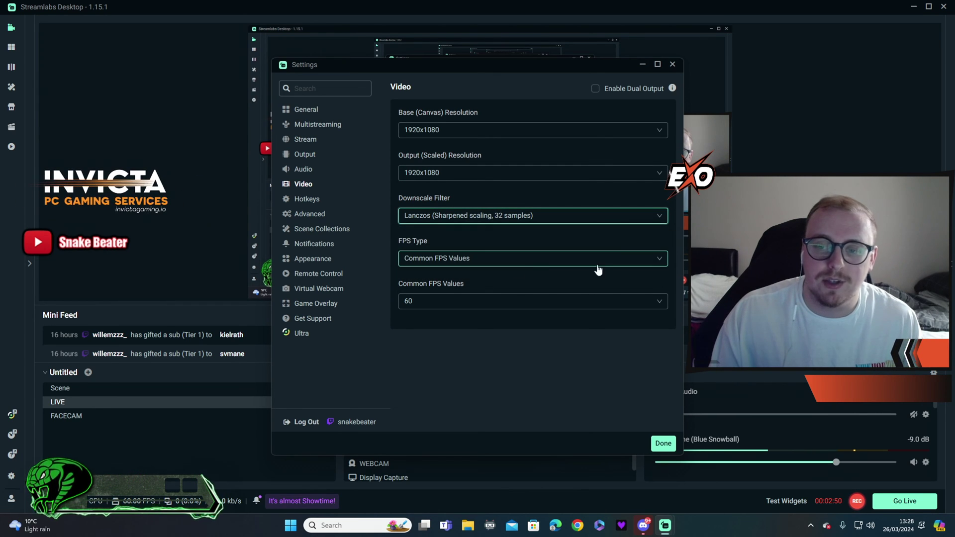
click(505, 264)
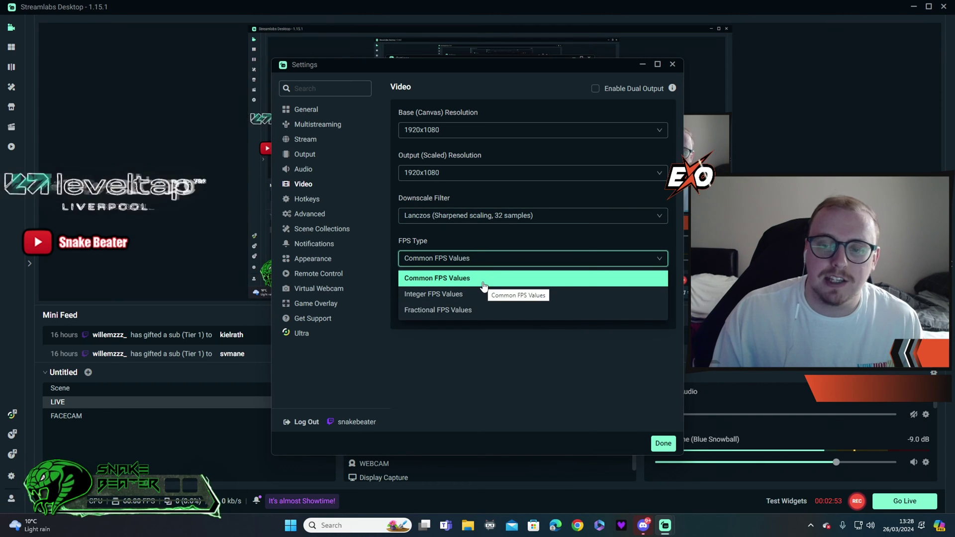
click(487, 280)
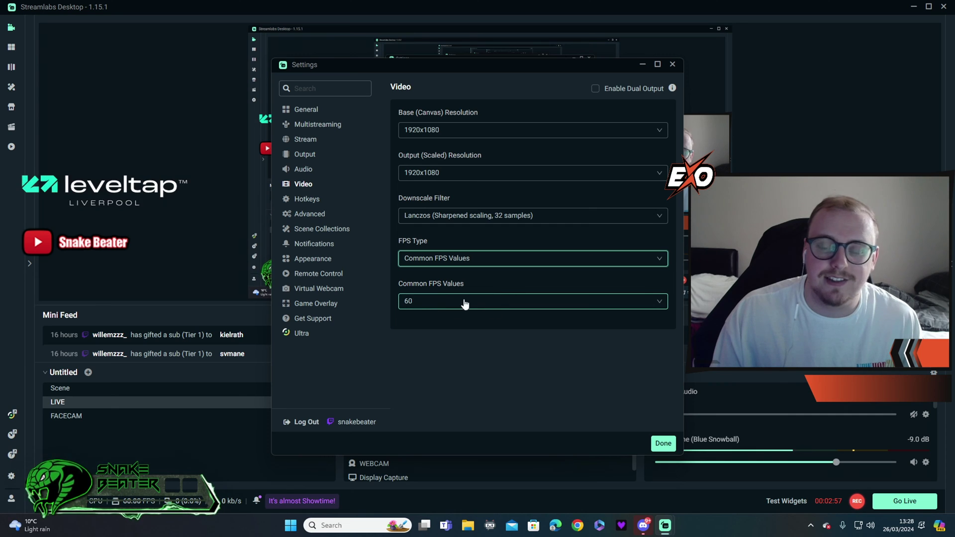
click(441, 299)
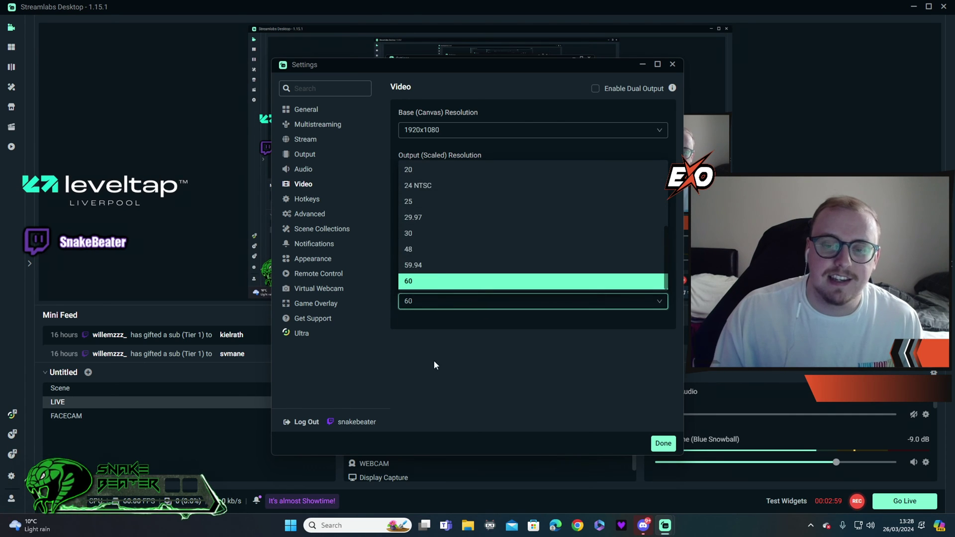
click(437, 284)
click(350, 199)
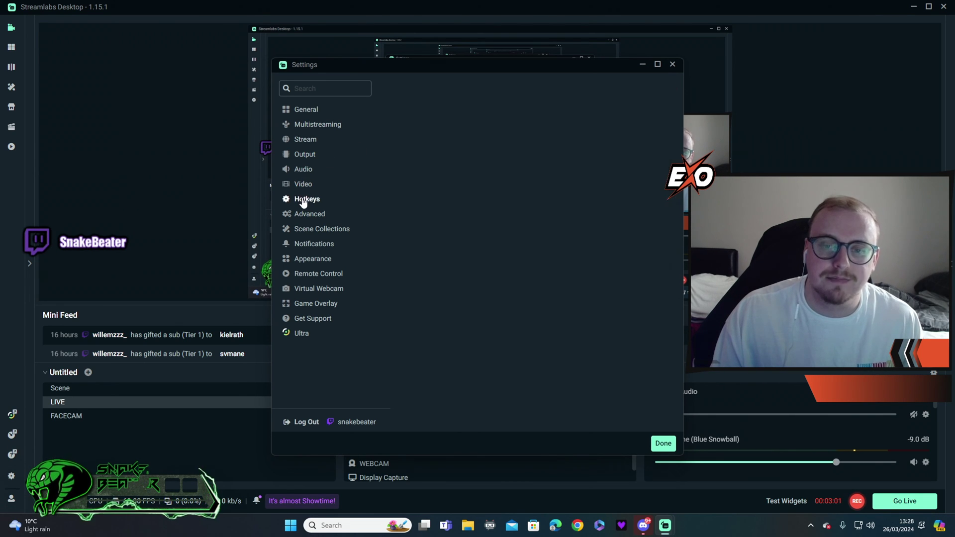
Step: In Advanced, keep High process priority, NV12 color format, Rec. 709 color space and Full range
click(316, 215)
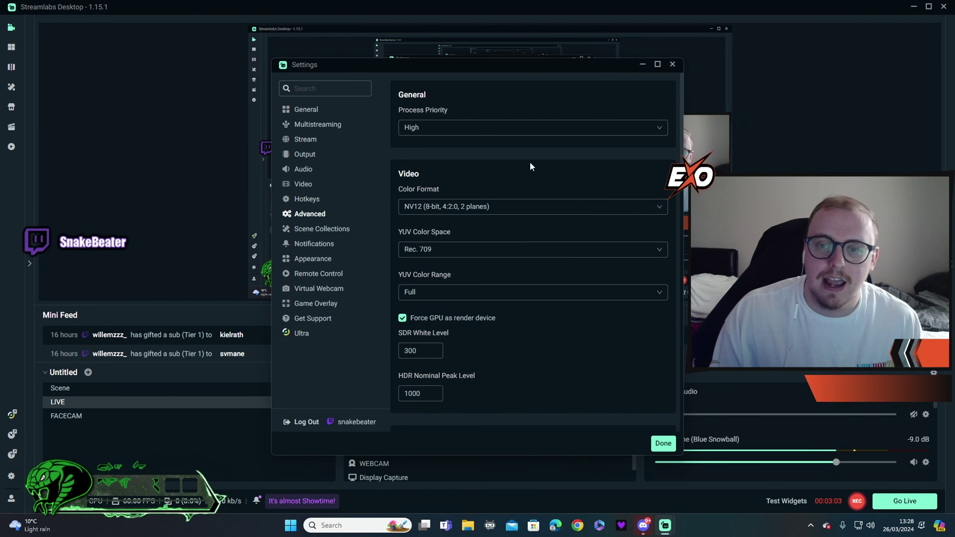
click(498, 132)
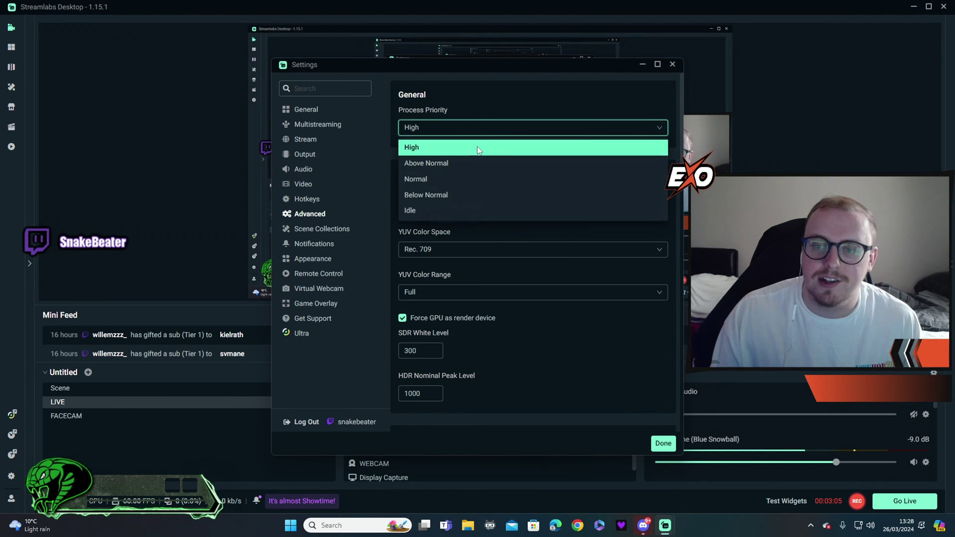
click(476, 146)
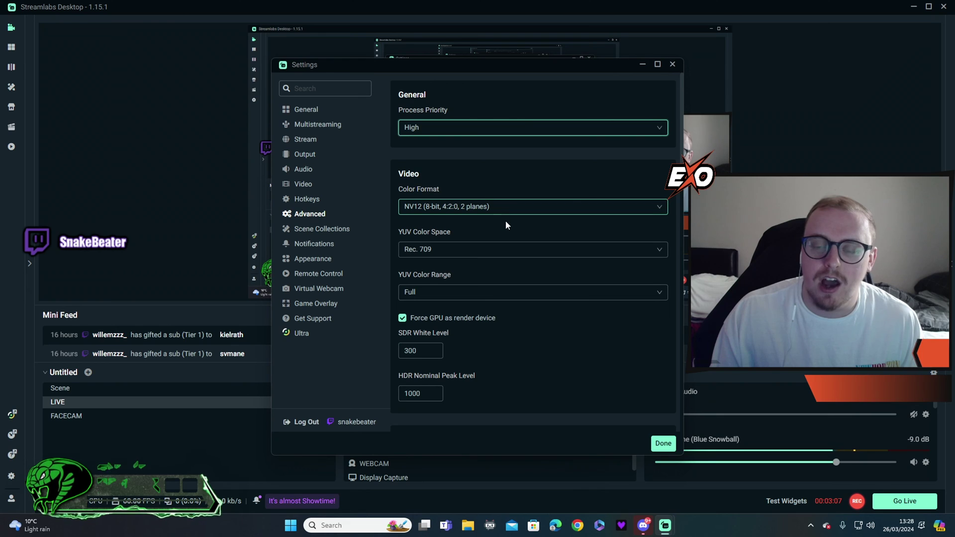
scroll(506, 222, down, 1)
click(511, 158)
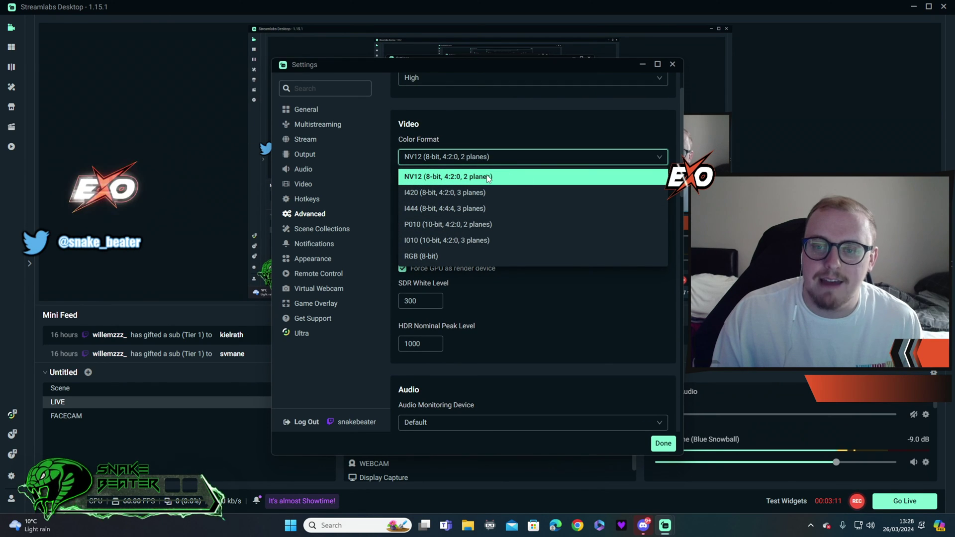
click(487, 176)
click(462, 206)
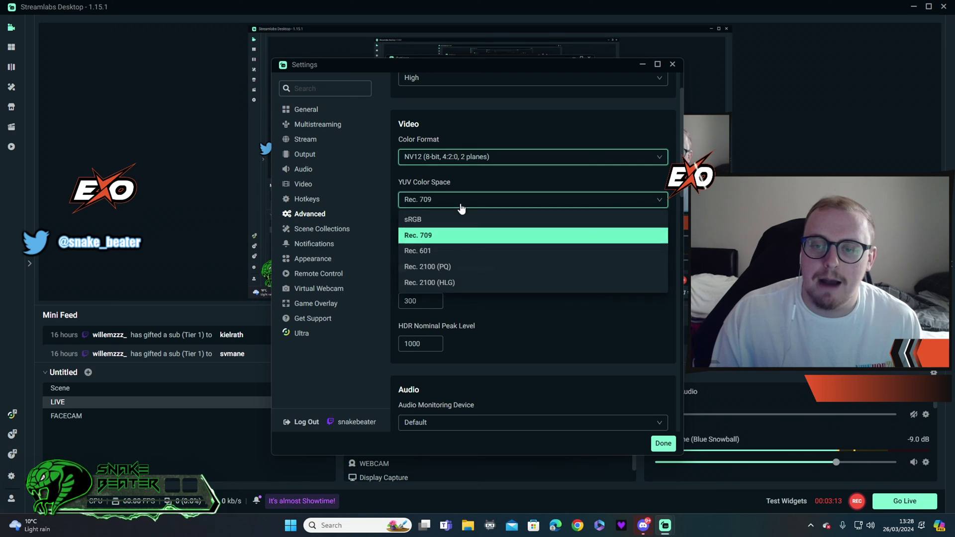
click(449, 238)
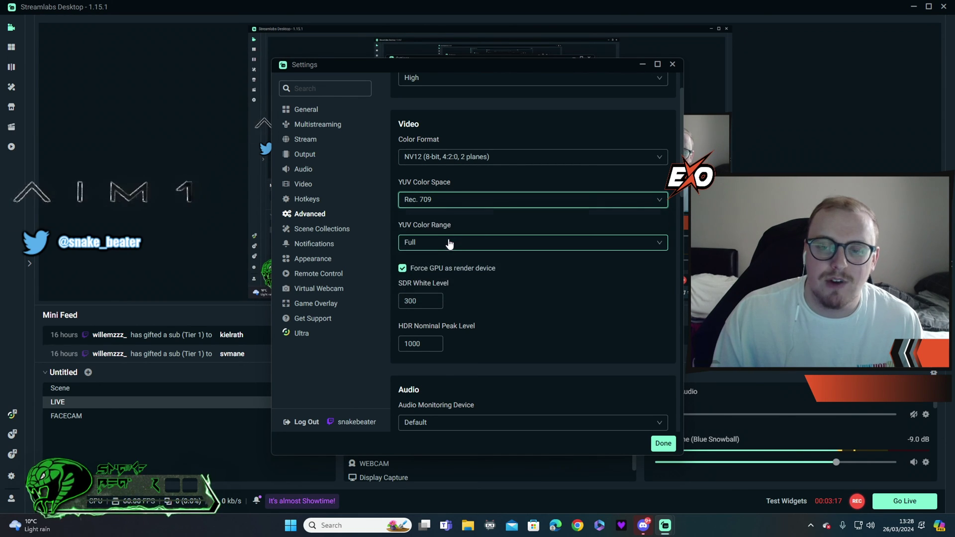
click(463, 246)
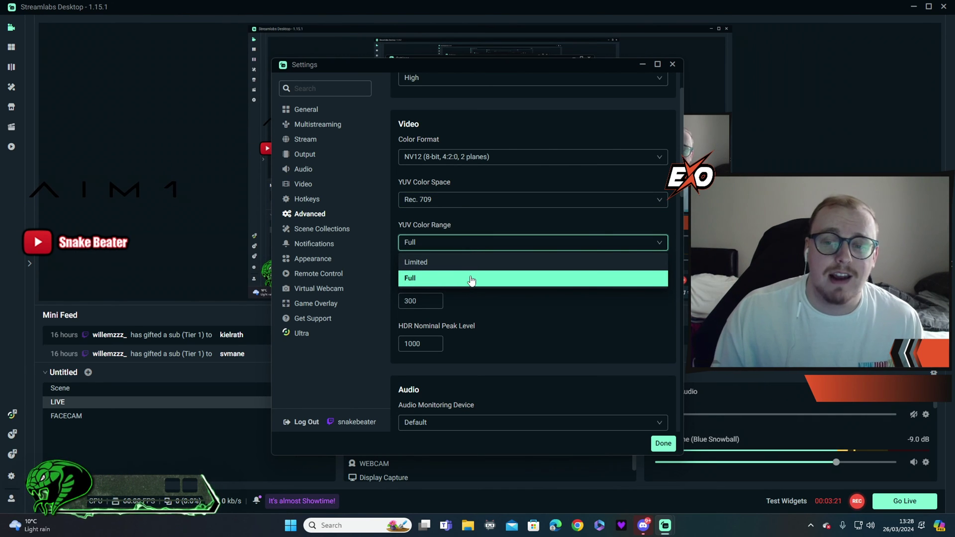
click(468, 280)
Step: Scroll through the auto-reconnect and network options, checking the reconnect retry delay value
scroll(527, 264, down, 1)
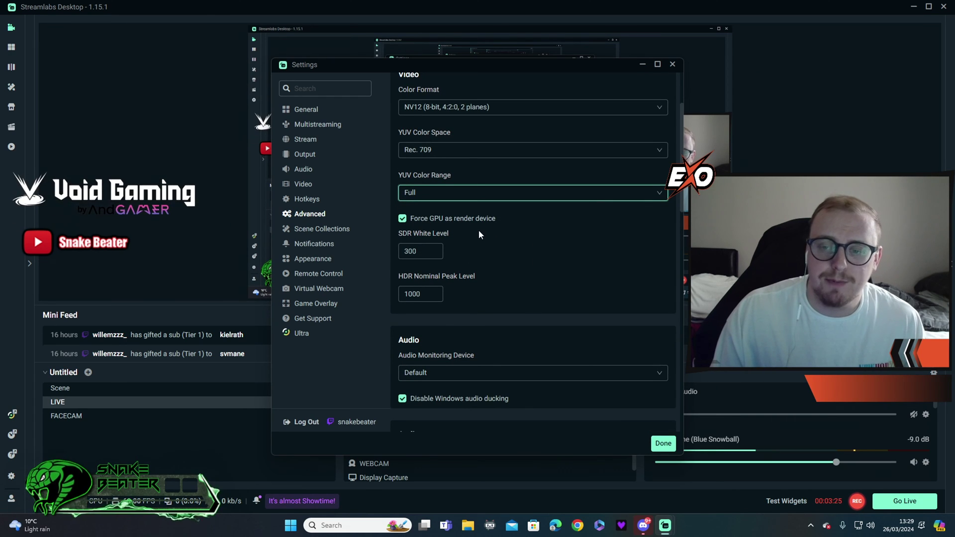
scroll(413, 219, down, 1)
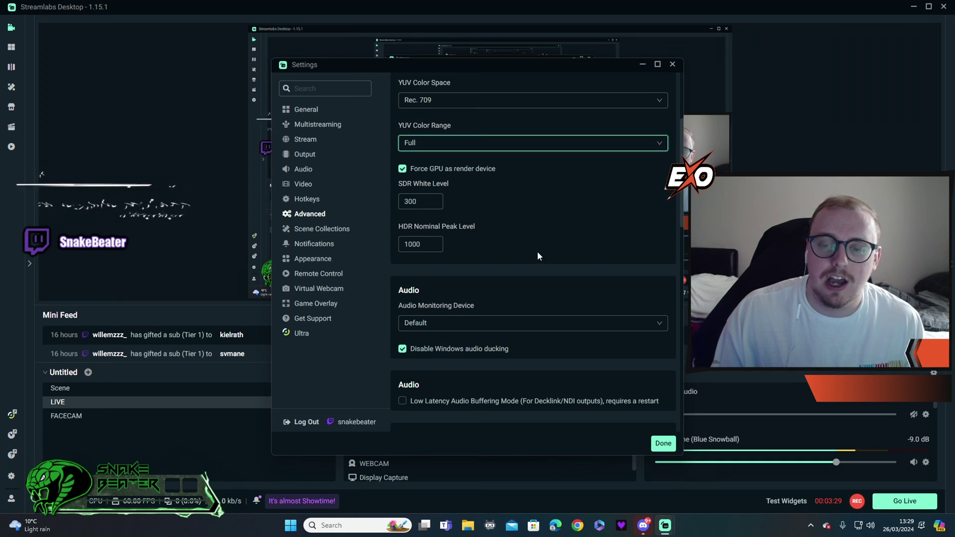
scroll(538, 252, down, 2)
scroll(493, 277, down, 6)
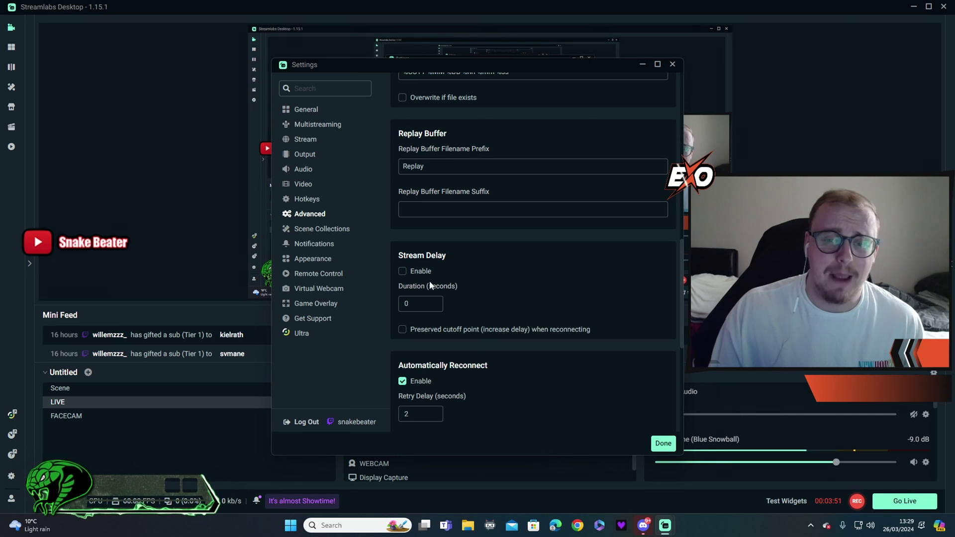
scroll(486, 315, down, 2)
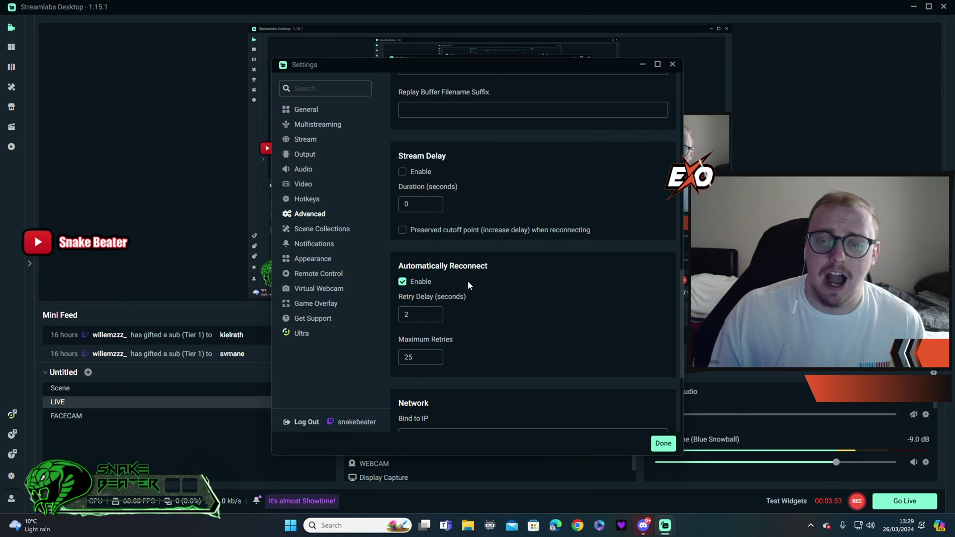
click(415, 314)
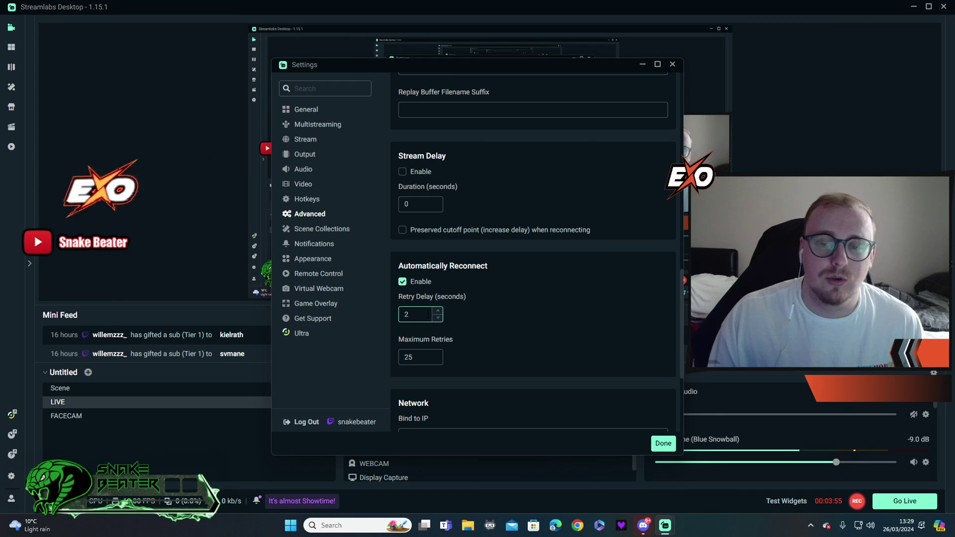
scroll(500, 334, down, 2)
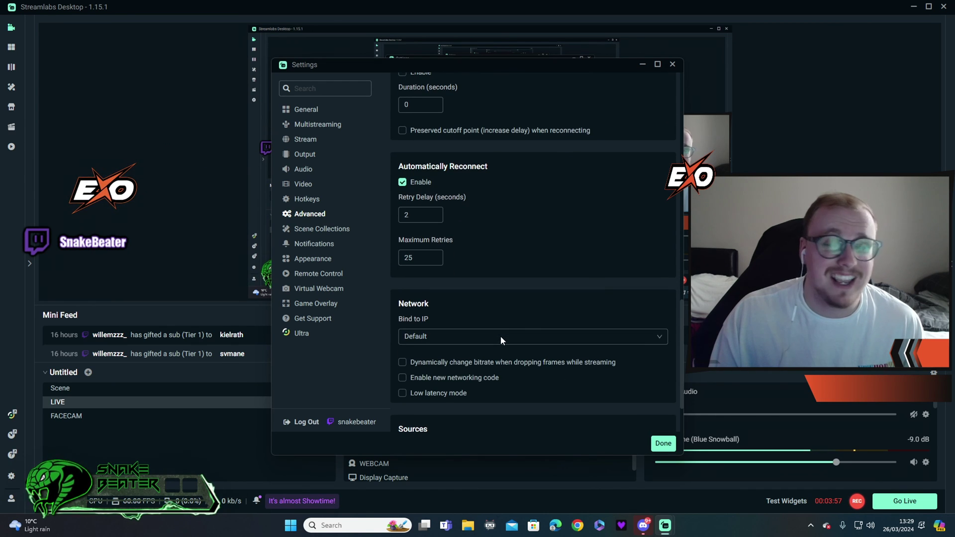
scroll(502, 287, down, 2)
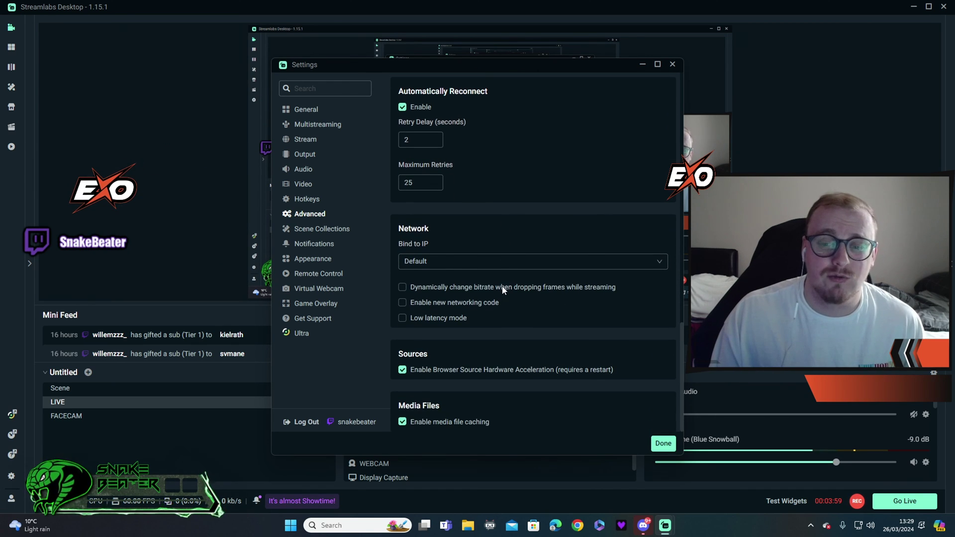
click(312, 230)
Step: Pass through Notifications and keep the Night theme in the Appearance settings
click(312, 244)
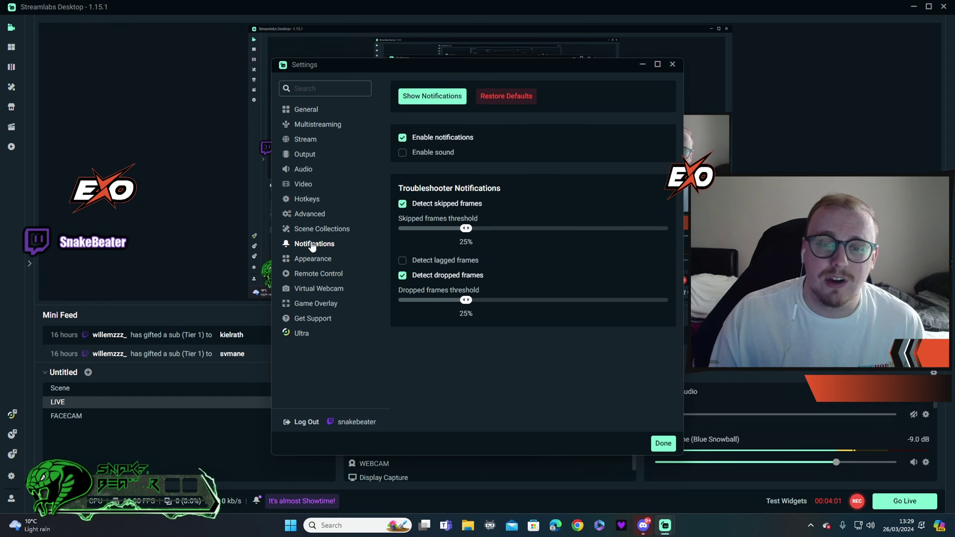
click(313, 259)
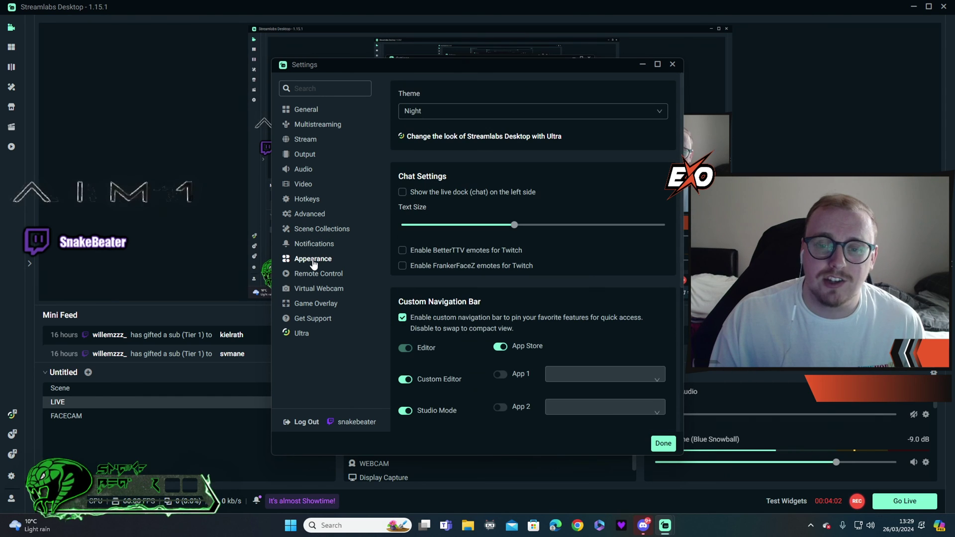
click(500, 115)
click(490, 137)
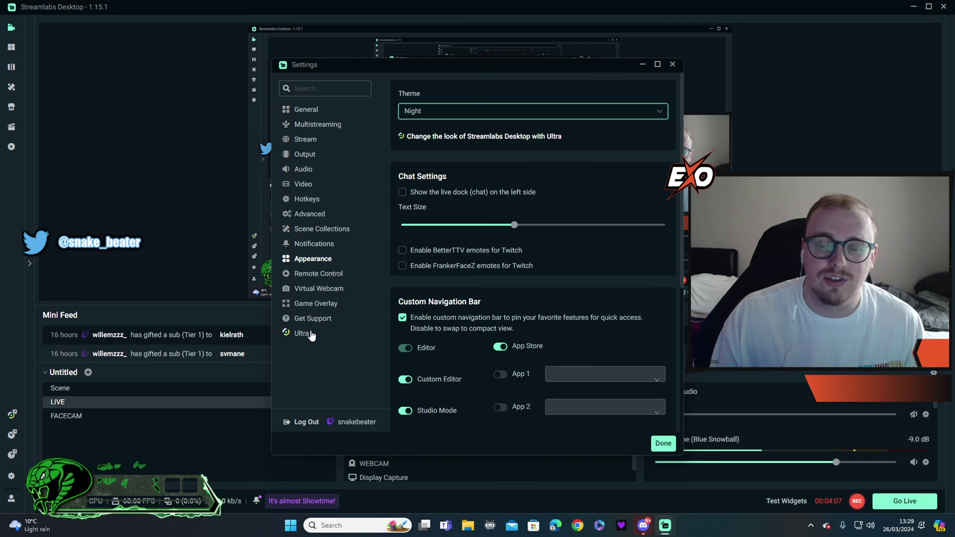
click(304, 109)
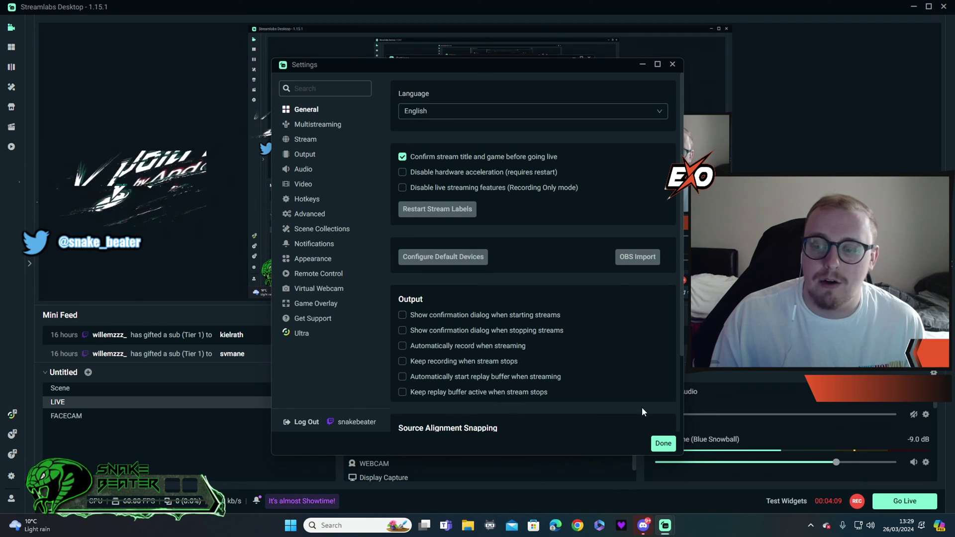
Step: Close the Settings window with Done, returning to the main editor
click(663, 443)
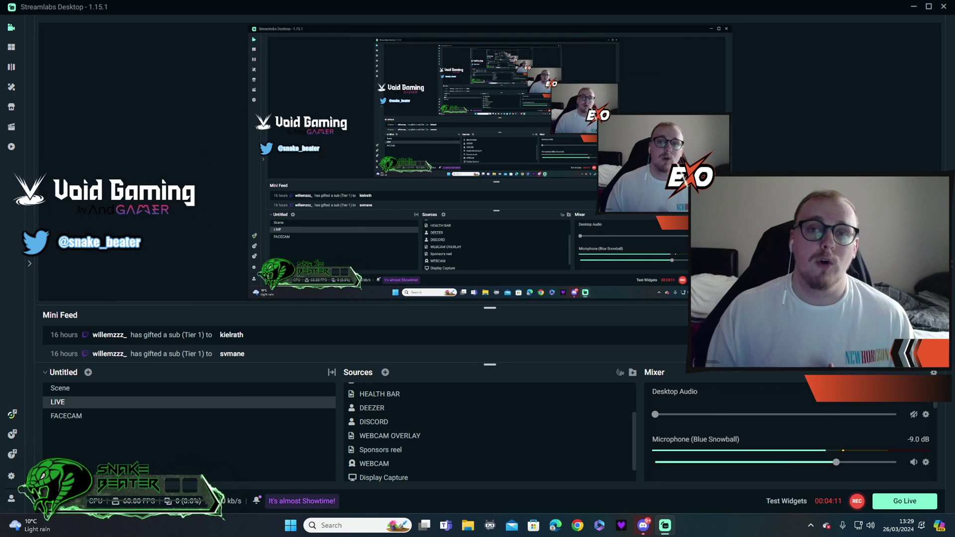